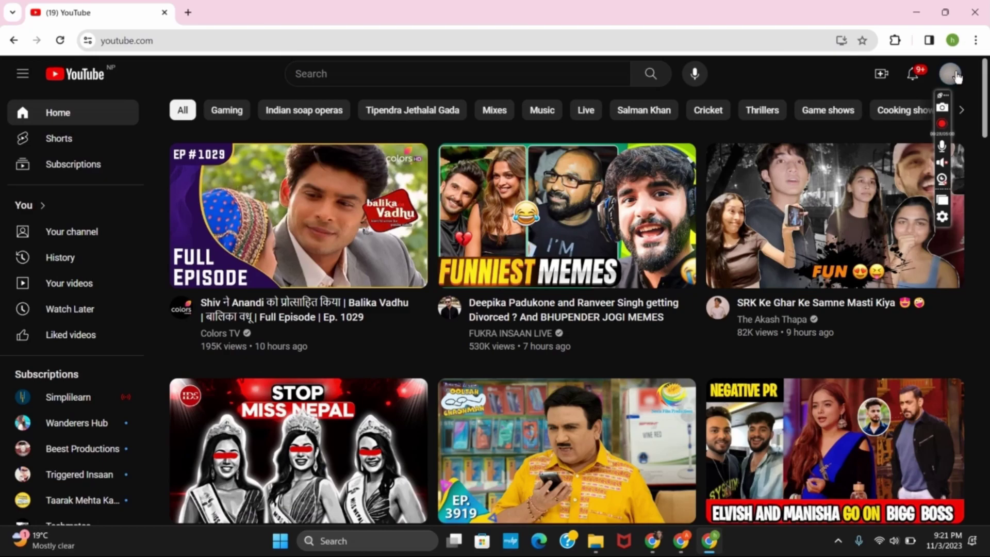
- Go to YouTube Studio through the profile avatar's account menu
click(956, 74)
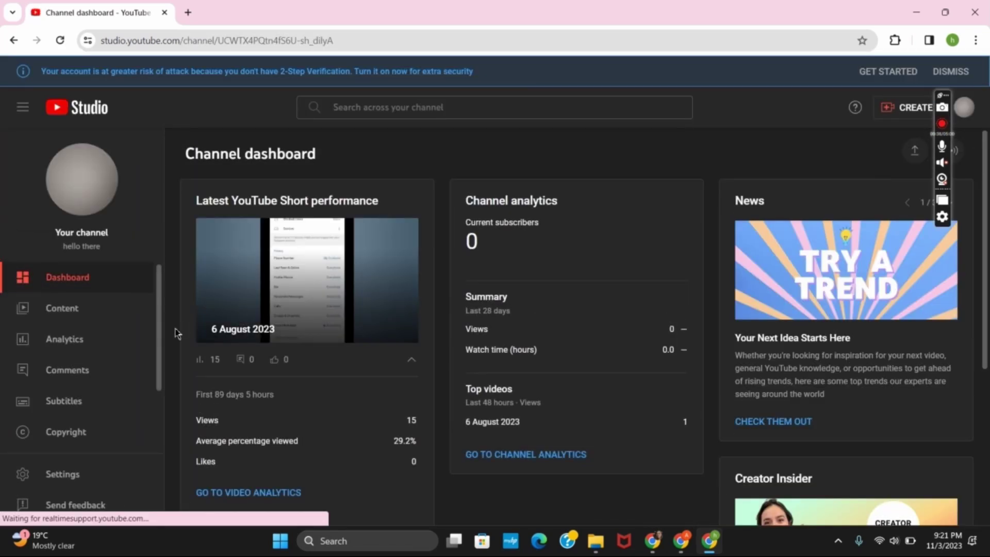
- Select the 6 August 2023 video in Channel content and show its bulk Edit properties
click(100, 315)
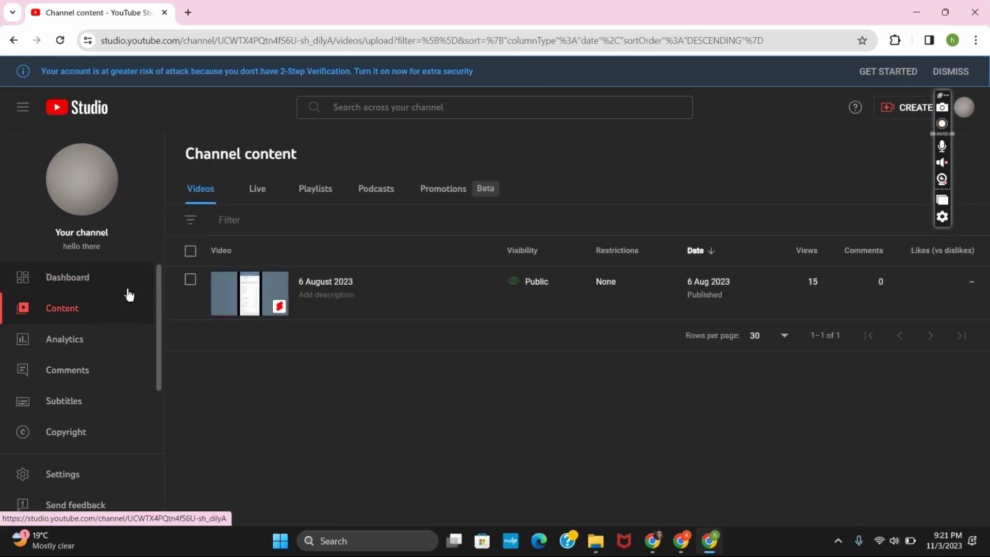
click(190, 280)
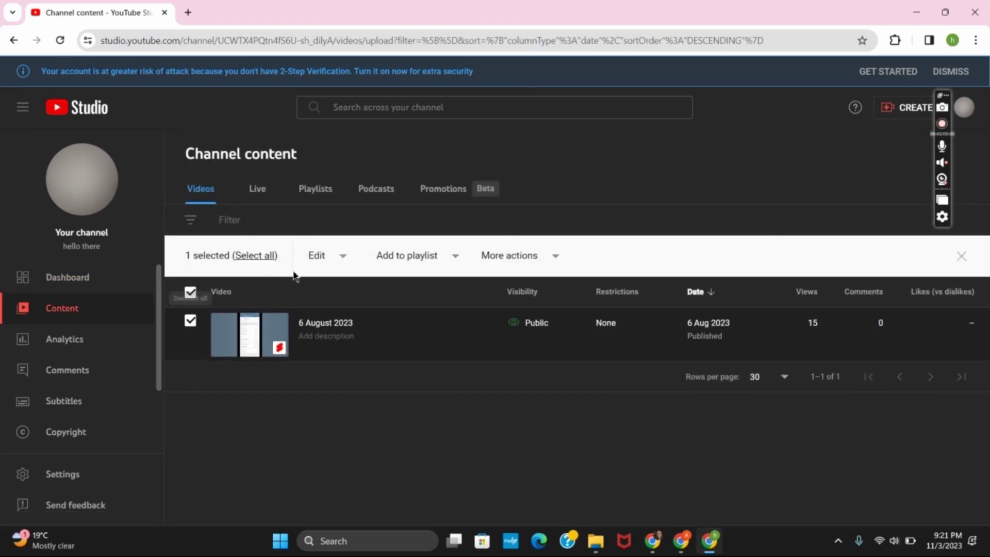
click(339, 270)
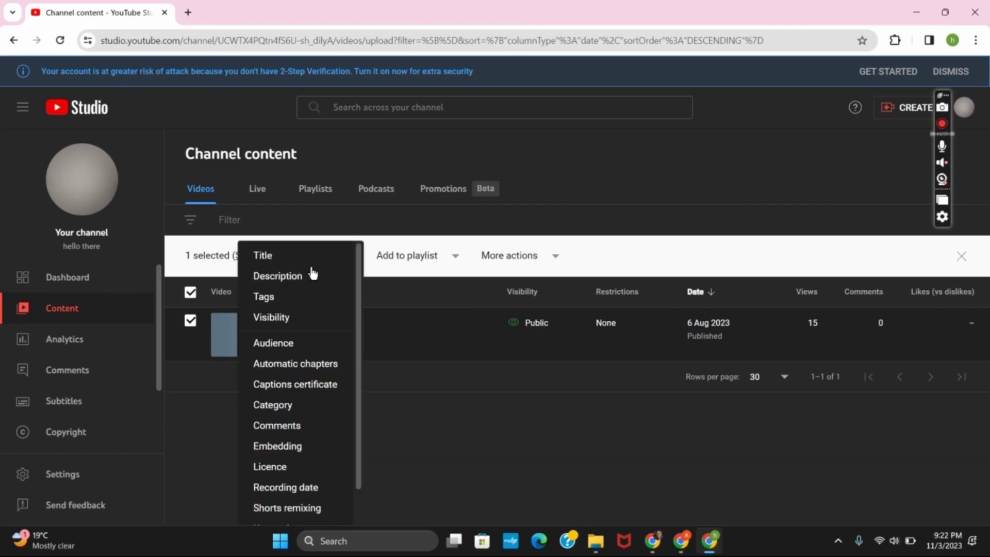
- Set the bulk edit's Comments property to Disable comments
click(283, 431)
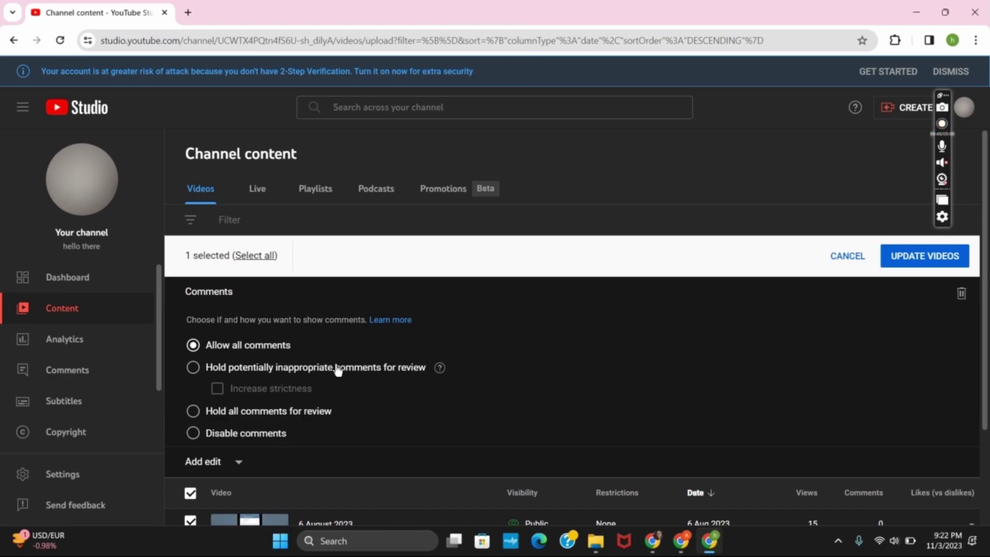
scroll(336, 370, down, 1)
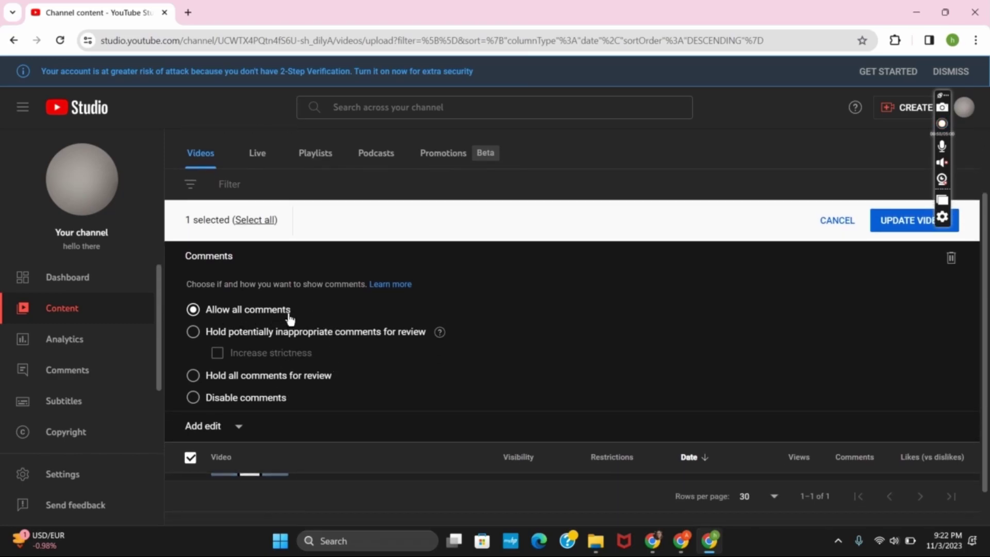
click(193, 333)
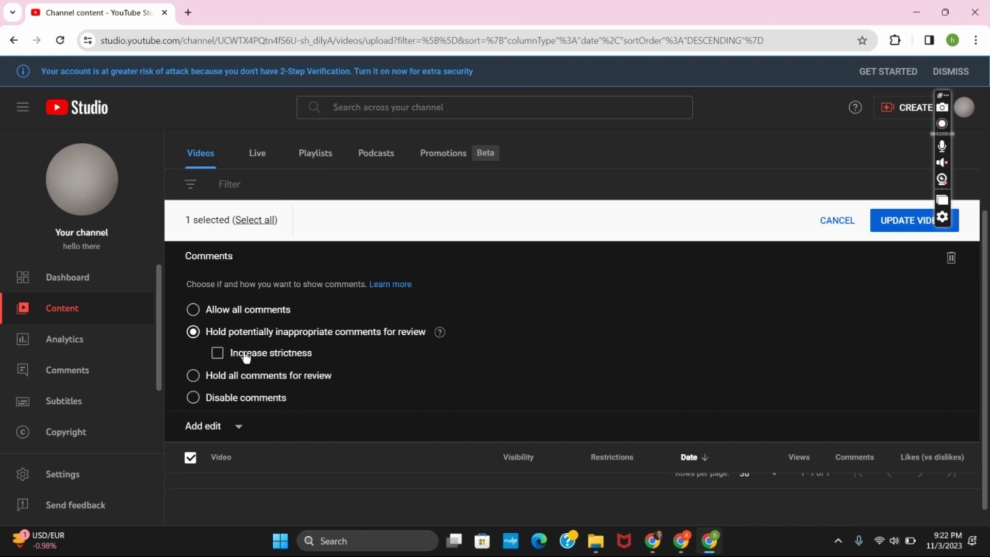
click(194, 398)
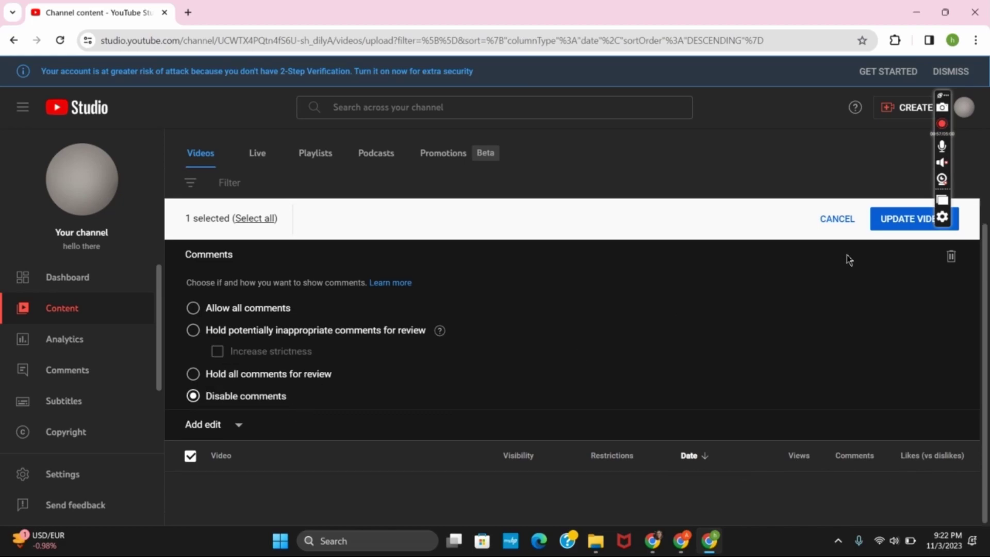
- Apply the comment change, acknowledge it cannot be stopped, and start updating the video
click(887, 225)
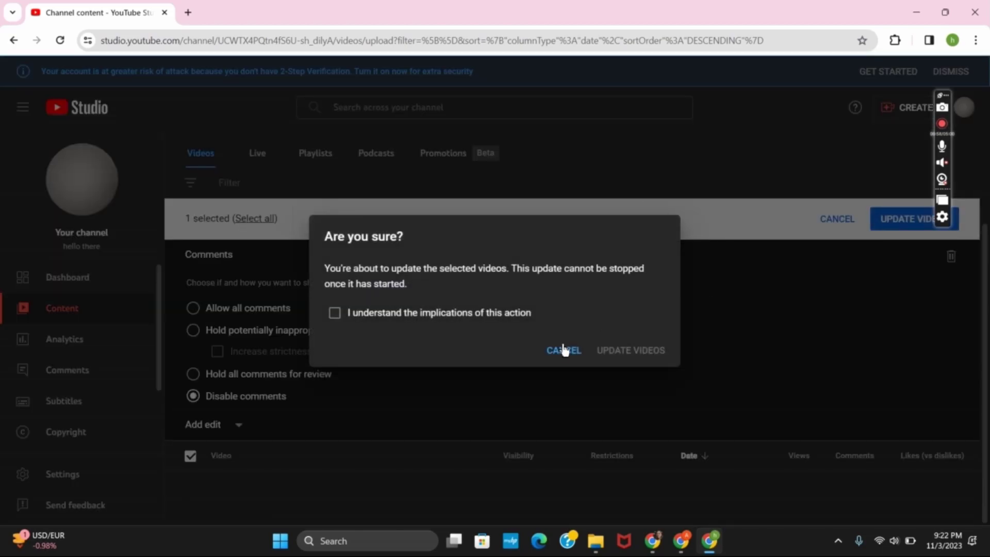
click(334, 313)
click(655, 352)
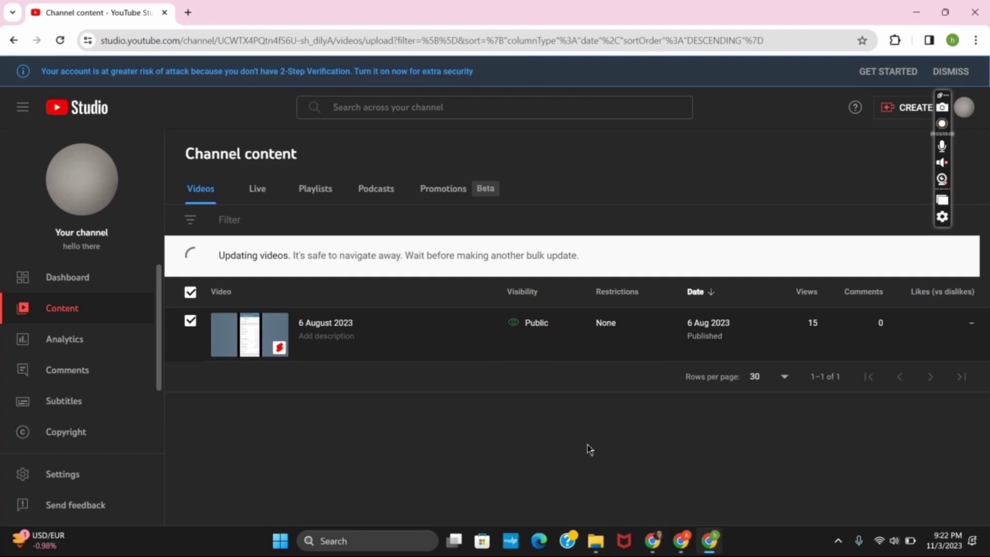